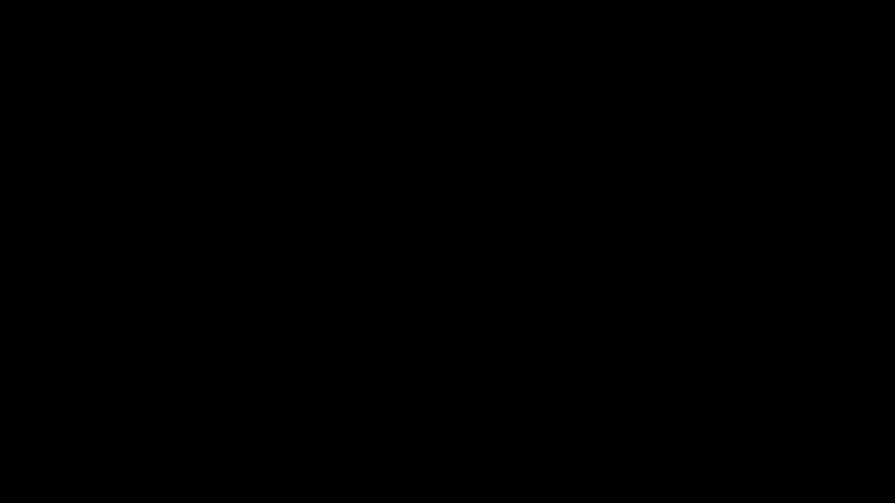
- Refresh the desktop, then launch Word 2007 with a blank document maximized to full screen
right_click(403, 199)
click(421, 240)
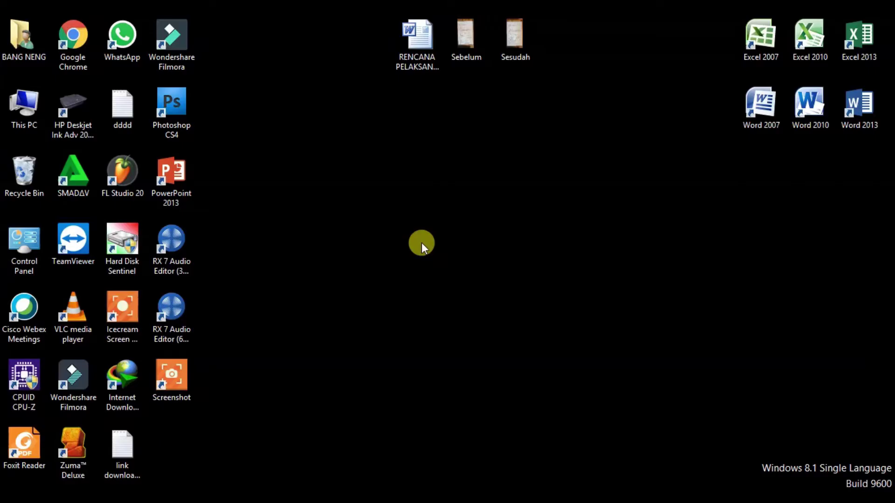
right_click(426, 188)
click(443, 223)
right_click(454, 214)
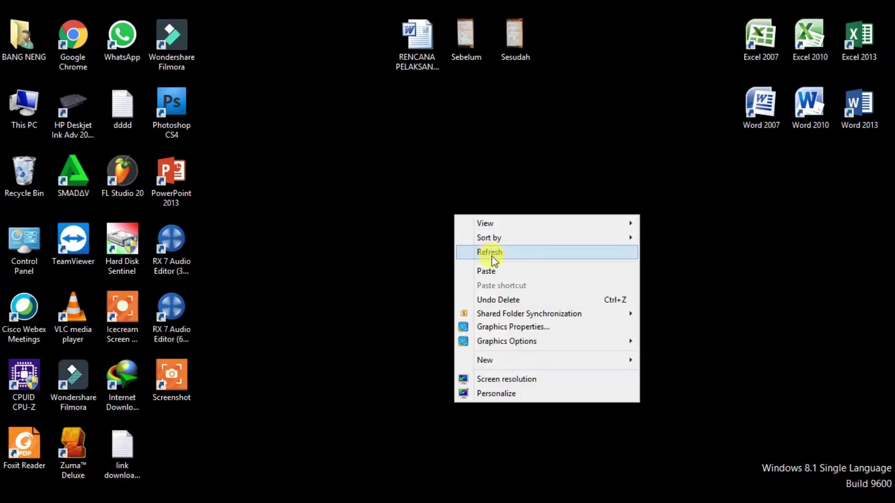
click(492, 255)
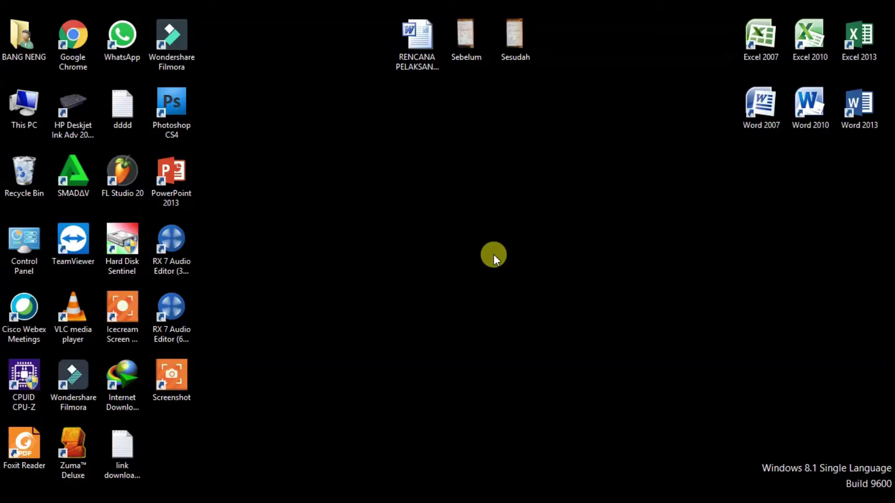
right_click(477, 152)
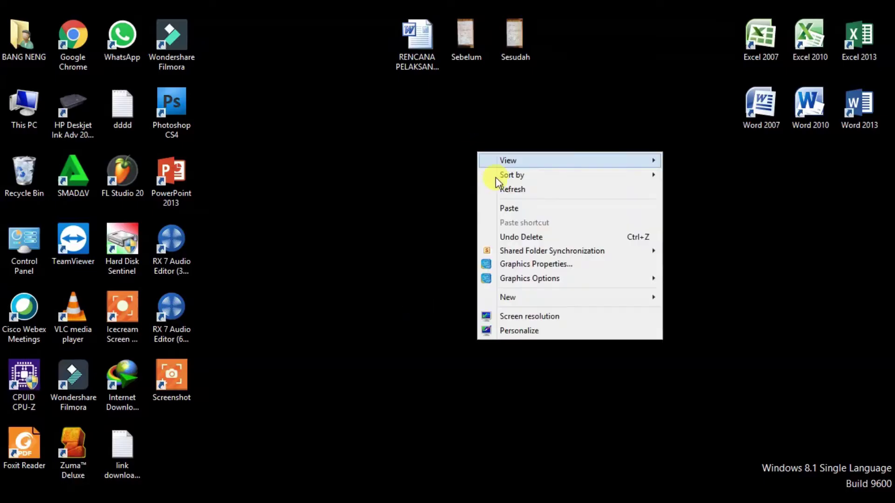
click(500, 189)
double_click(755, 116)
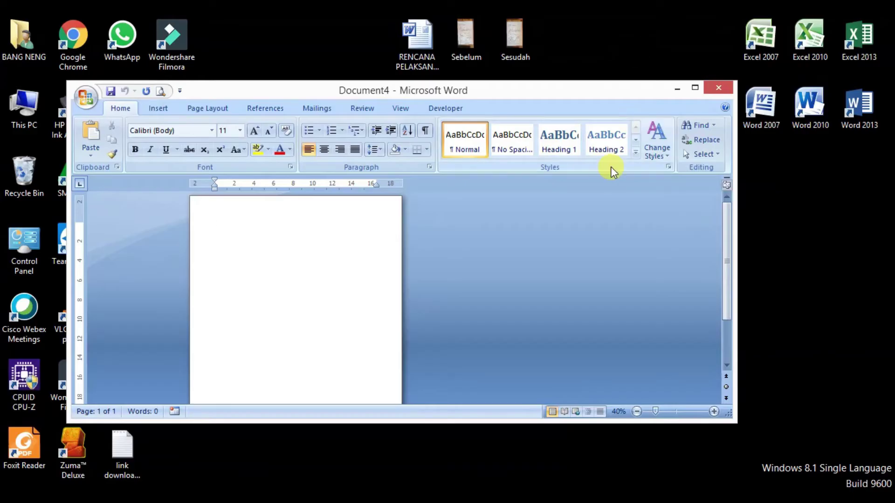
double_click(606, 94)
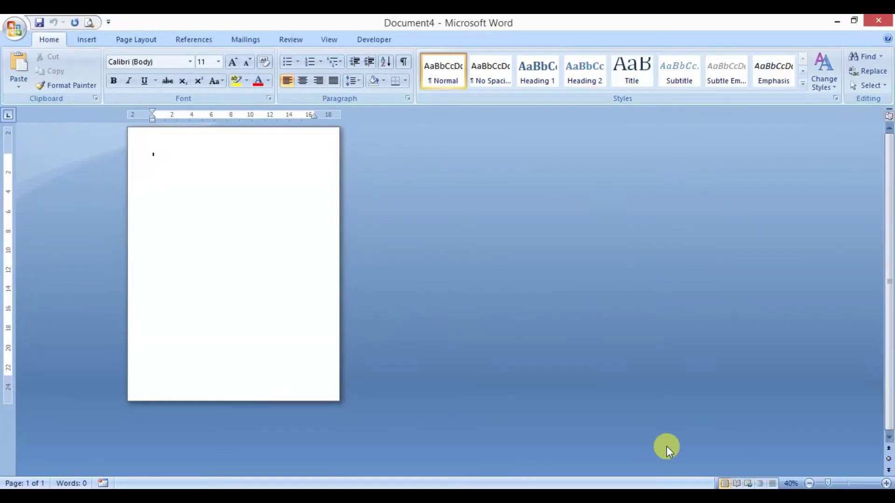
- Zoom in on the blank page, then zoom back out slightly
click(885, 484)
click(885, 483)
click(885, 484)
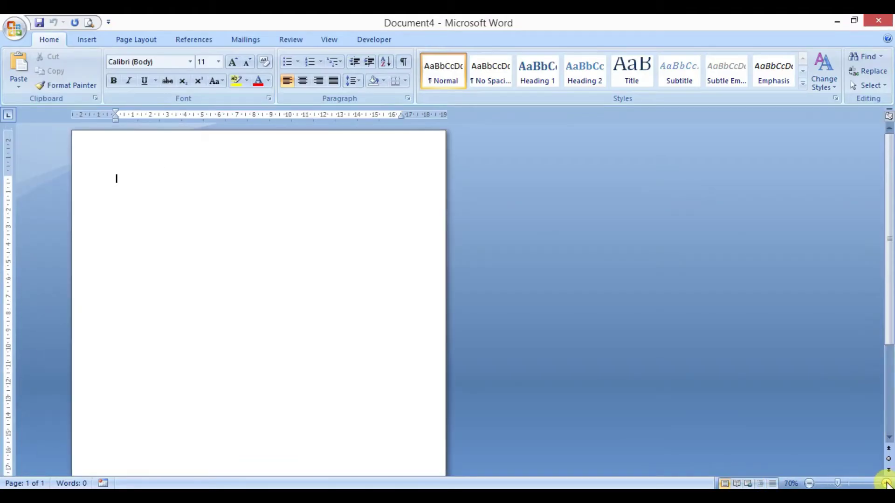
click(884, 484)
click(885, 484)
click(885, 484)
click(885, 484)
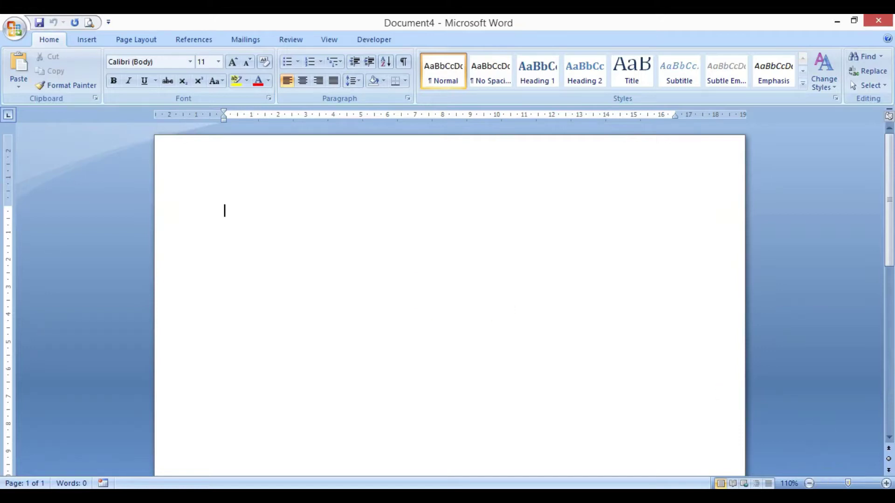
click(809, 483)
click(808, 484)
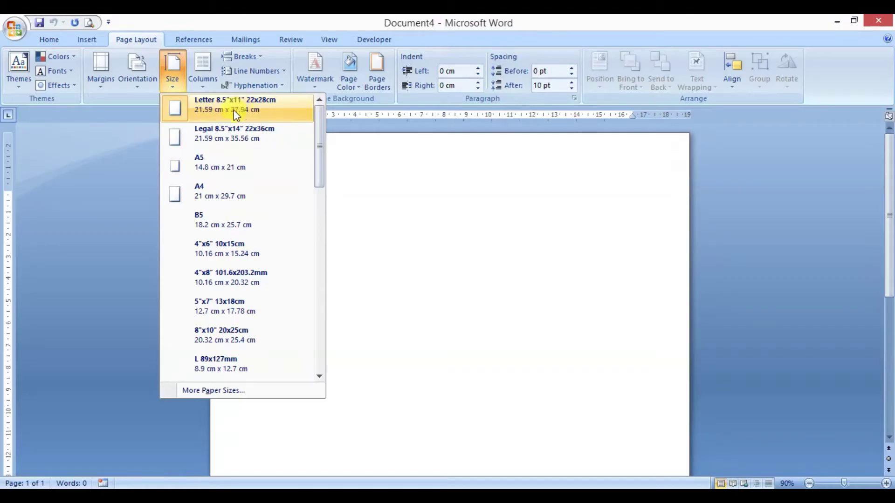
- Close the paper size list unchanged, minimize Word and refresh the desktop
click(536, 226)
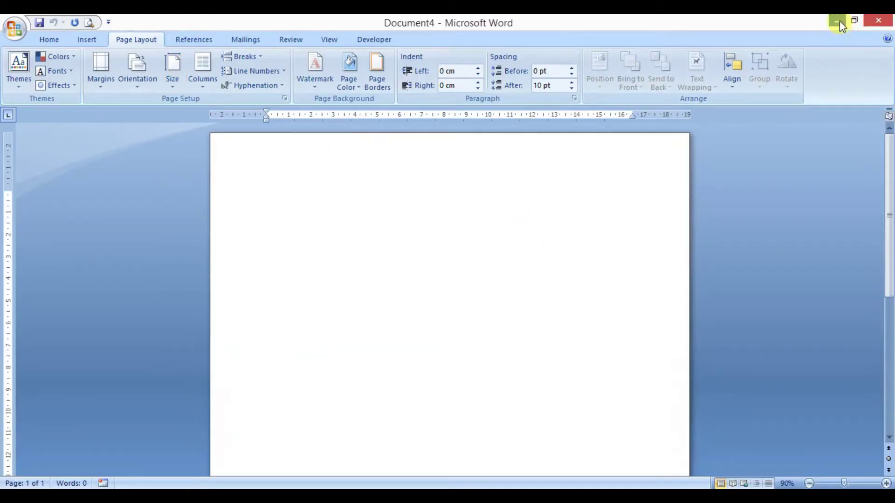
click(842, 23)
right_click(535, 216)
click(558, 256)
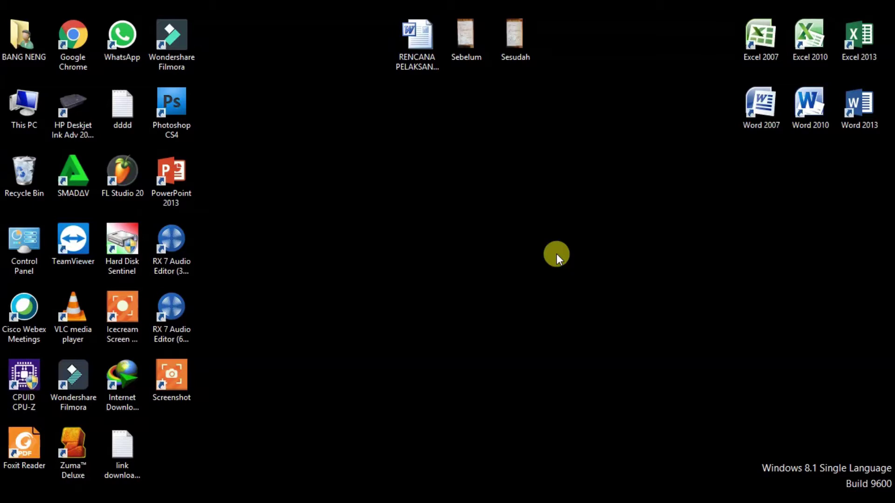
right_click(577, 191)
click(603, 224)
right_click(576, 176)
click(625, 212)
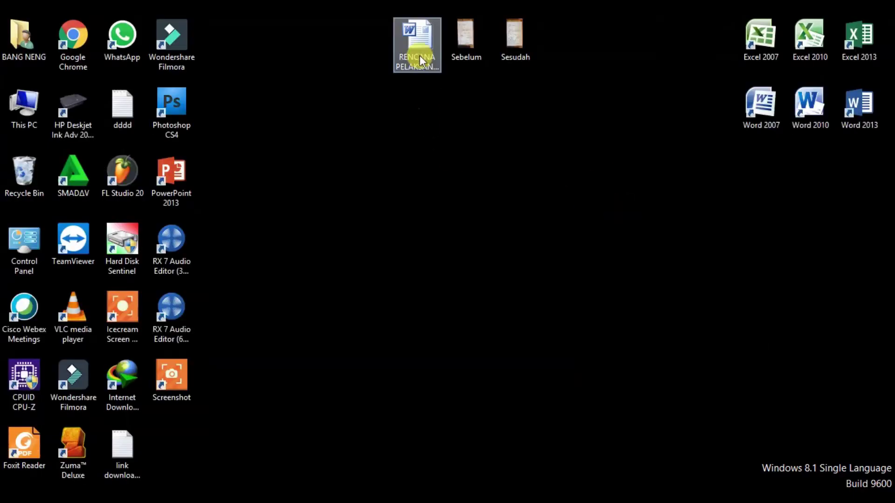
right_click(566, 171)
click(589, 207)
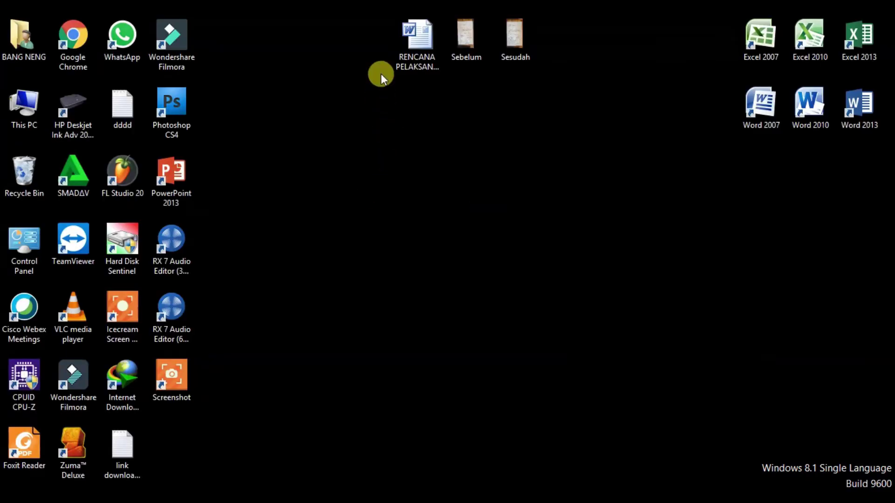
double_click(422, 41)
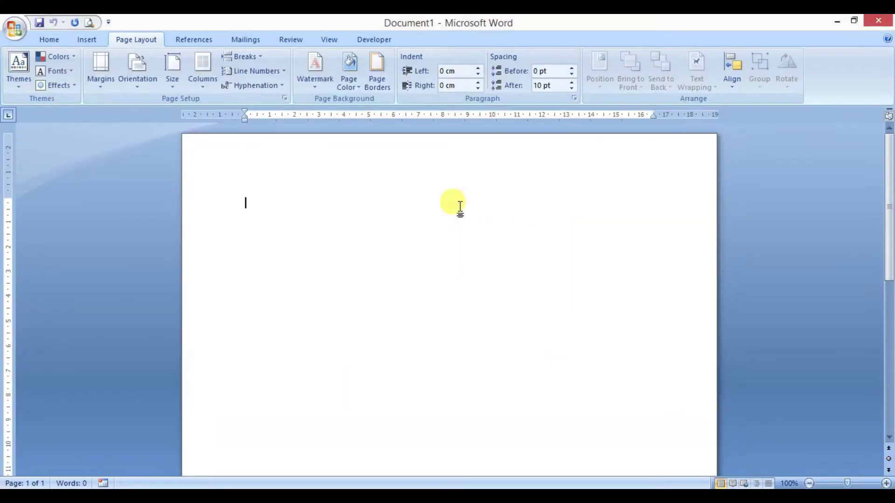
- Close Document1, maximize the lesson plan's Print Preview, and scroll through its pages
click(839, 23)
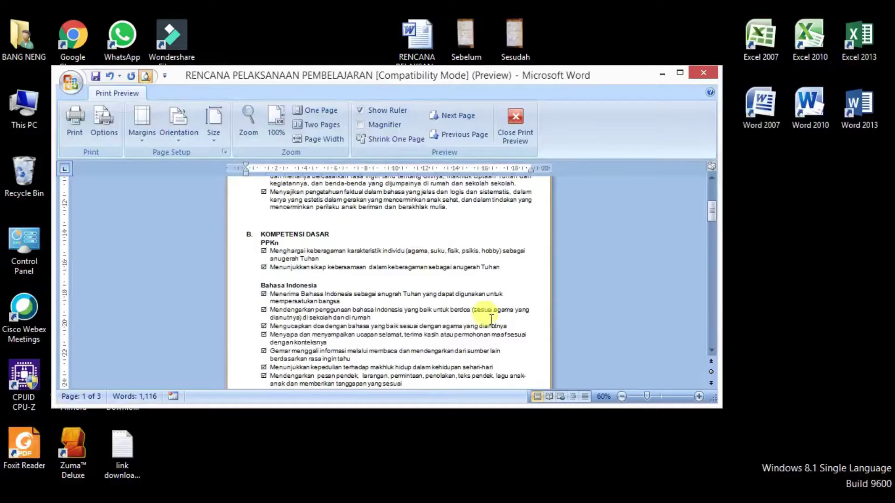
double_click(615, 74)
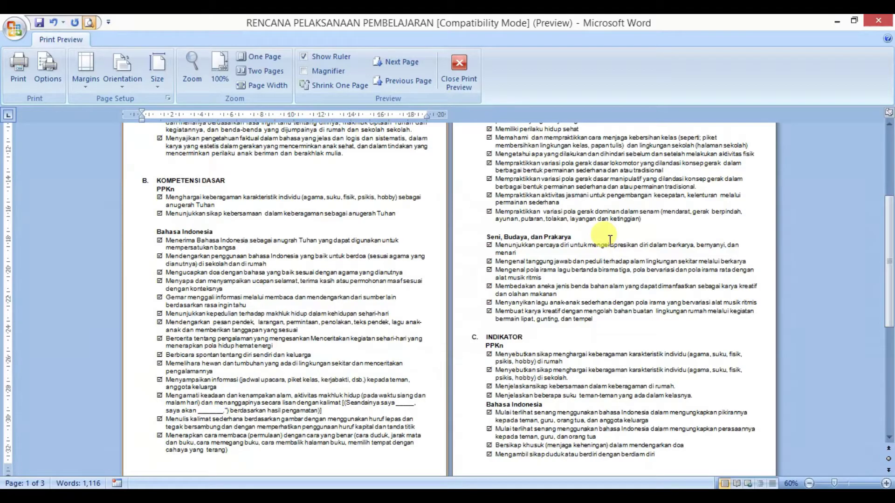
drag(888, 265, 888, 200)
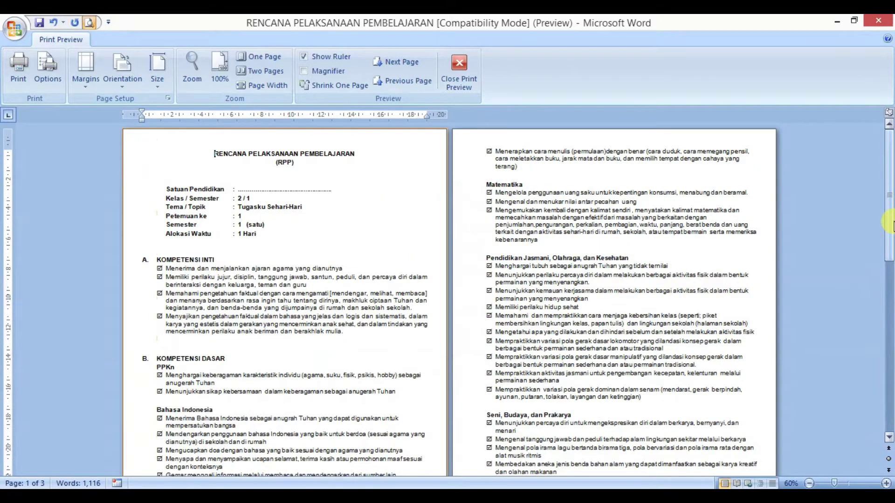
click(888, 438)
drag(889, 438, 888, 438)
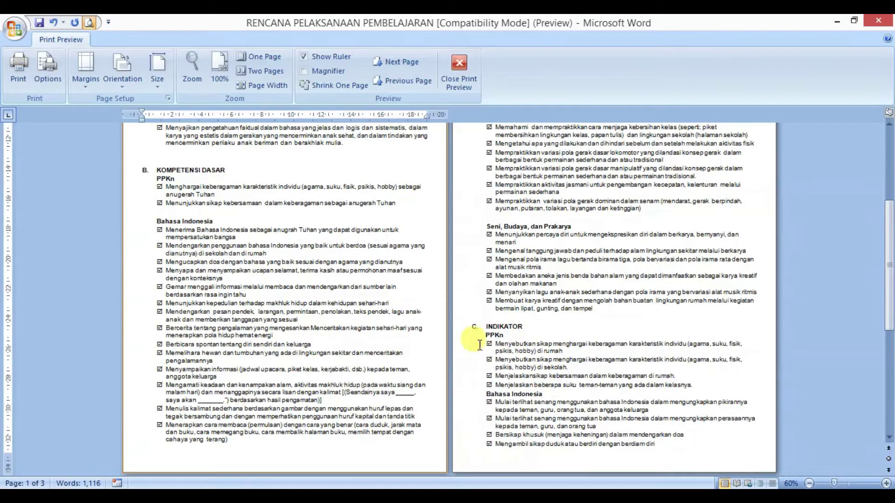
click(366, 362)
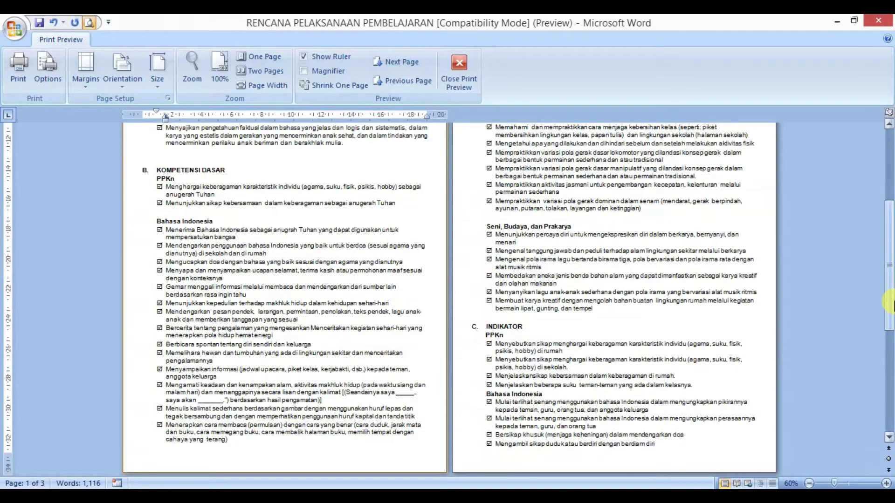
drag(890, 316, 876, 224)
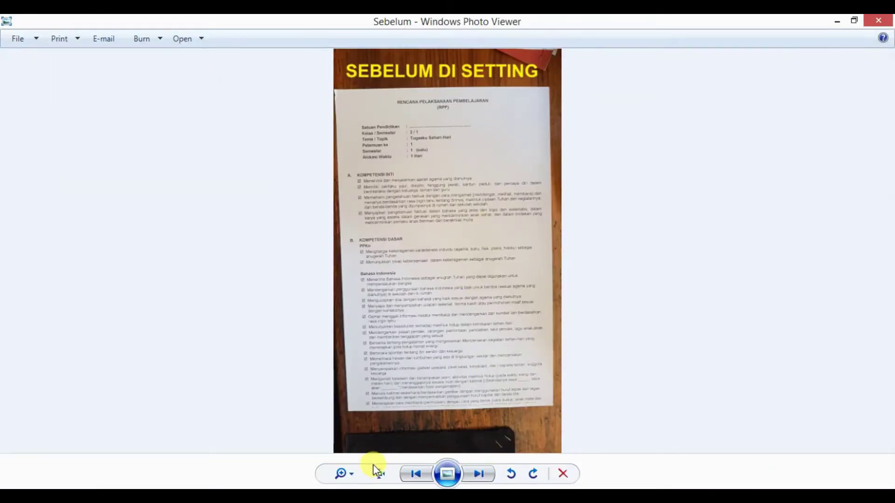
- Zoom into the Sebelum printout photo, then back out to the whole page
click(344, 474)
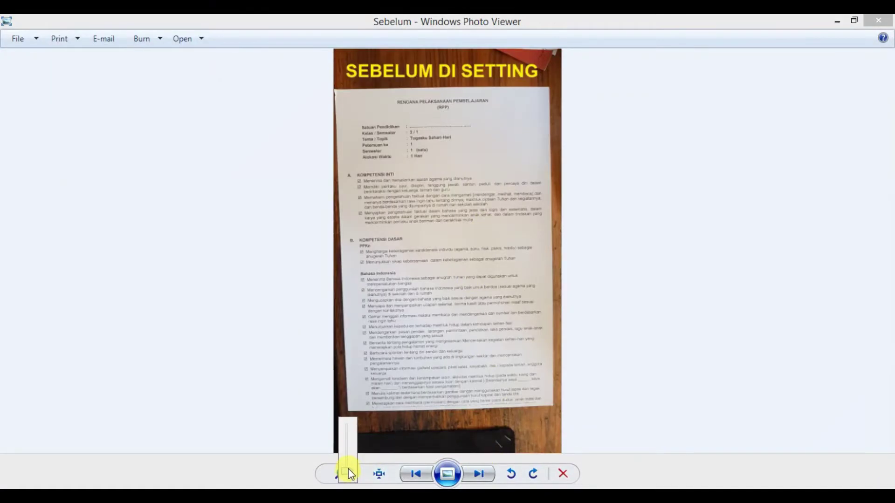
drag(349, 474, 349, 464)
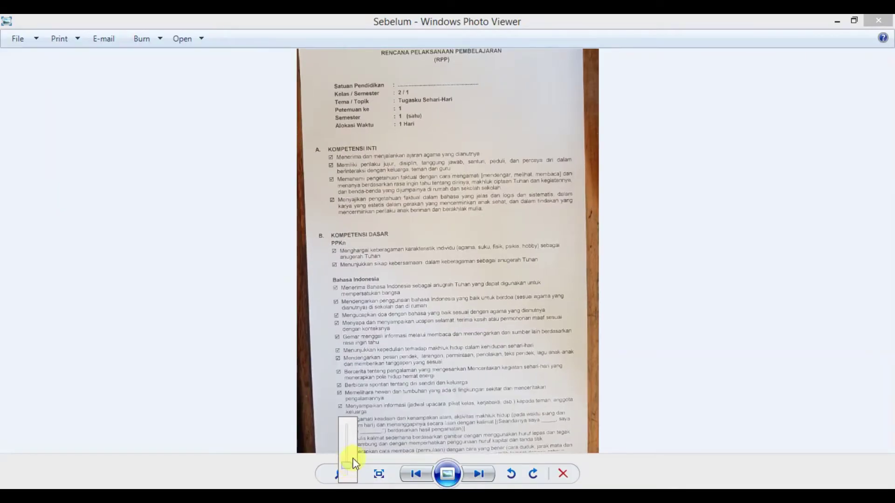
scroll(455, 248, up, 4)
click(355, 474)
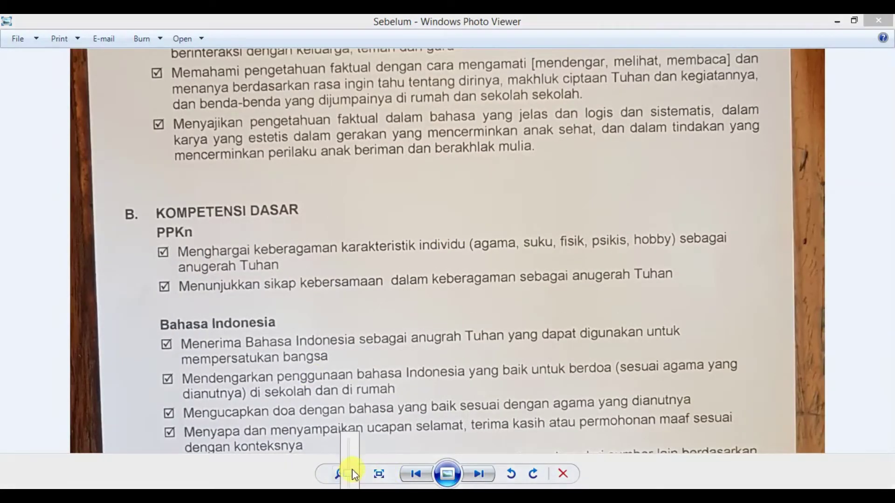
drag(352, 477, 353, 482)
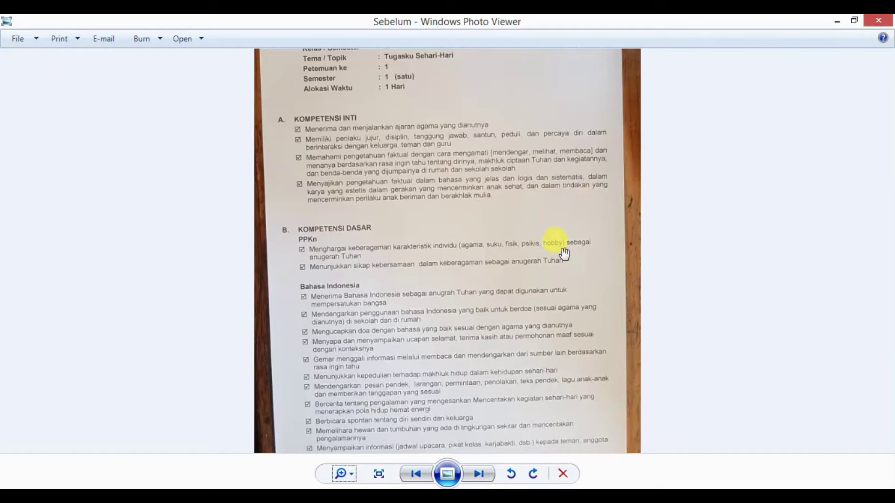
- Pan the photo from the SEBELUM DI SETTING title down to the Bahasa Indonesia list
drag(489, 307, 507, 202)
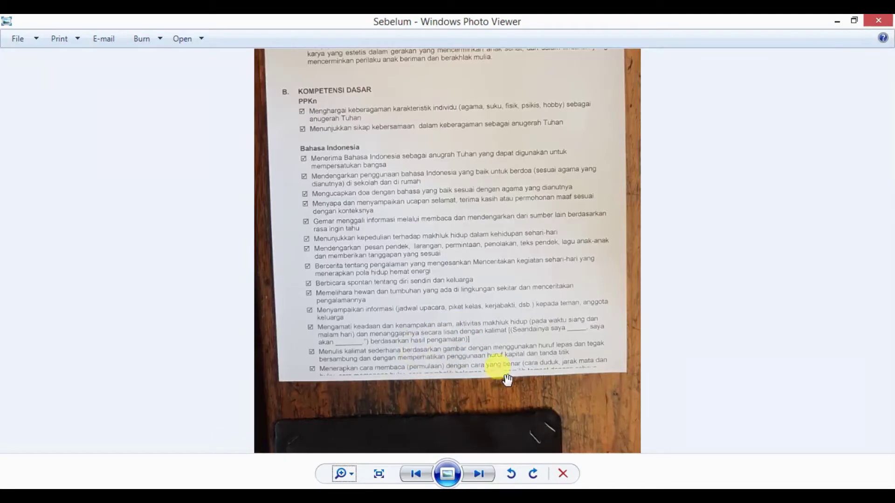
mouse_move(530, 119)
mouse_down()
mouse_move(471, 234)
mouse_move(455, 389)
mouse_move(489, 229)
mouse_up()
drag(447, 225, 446, 329)
mouse_move(455, 160)
mouse_down()
mouse_move(455, 345)
mouse_move(523, 60)
mouse_move(484, 344)
mouse_up()
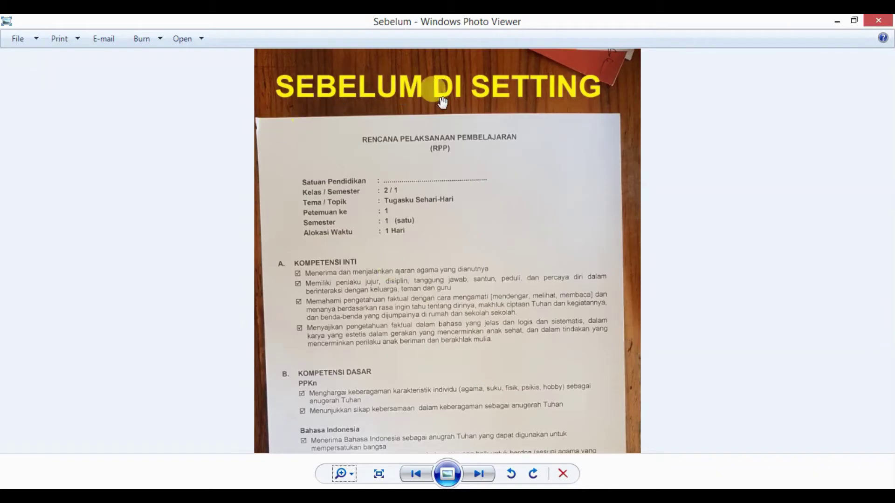
mouse_move(478, 297)
mouse_down()
mouse_move(510, 230)
mouse_move(506, 114)
mouse_up()
drag(449, 423, 485, 266)
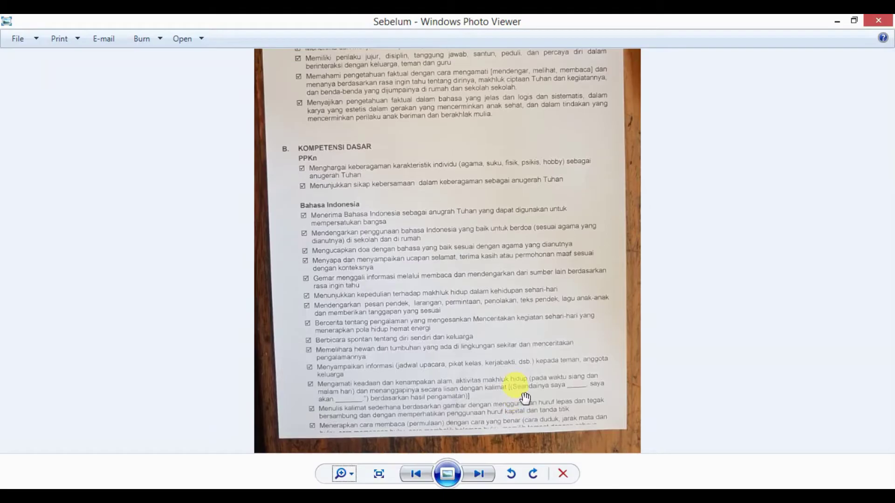
- Zoom the photo in and out with the wheel, close Photo Viewer, and refresh the desktop
scroll(514, 289, up, 2)
scroll(515, 313, up, 2)
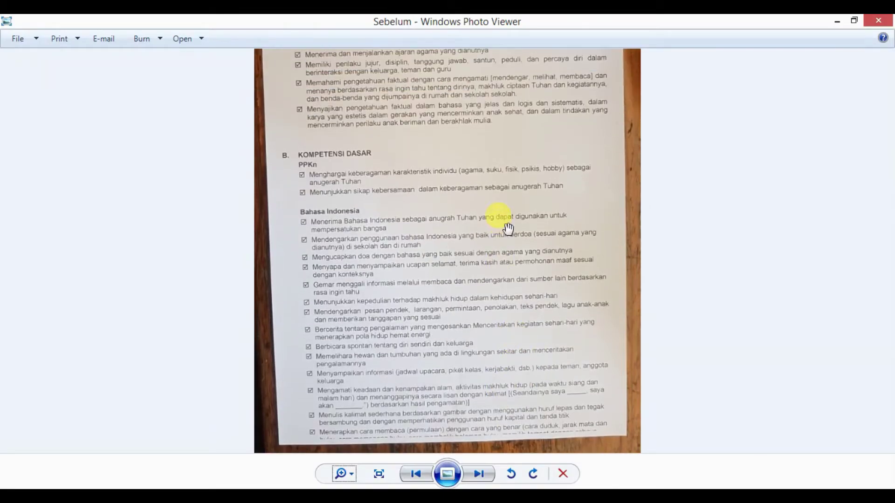
scroll(507, 233, up, 2)
scroll(480, 279, up, 2)
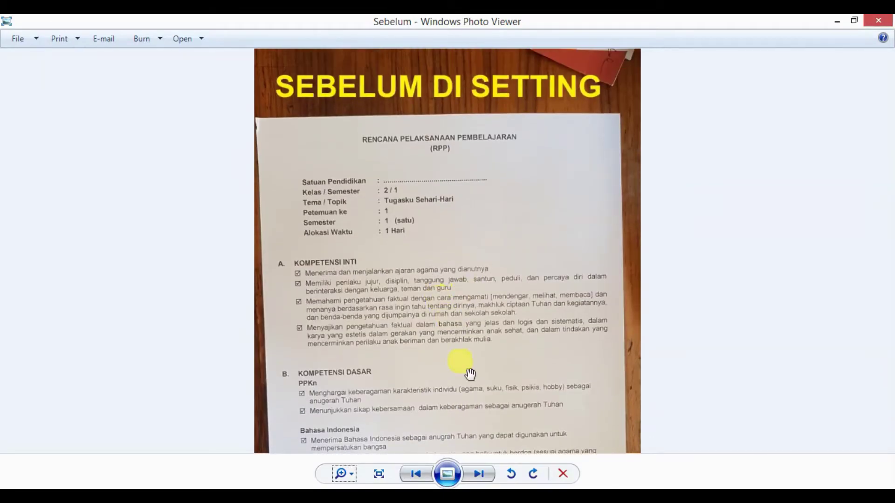
scroll(505, 272, down, 3)
scroll(489, 363, down, 3)
scroll(486, 326, down, 1)
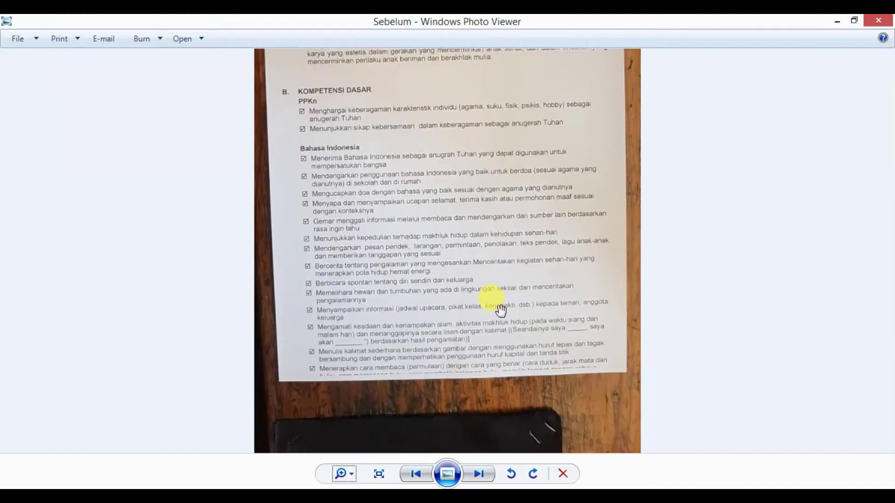
scroll(494, 280, up, 2)
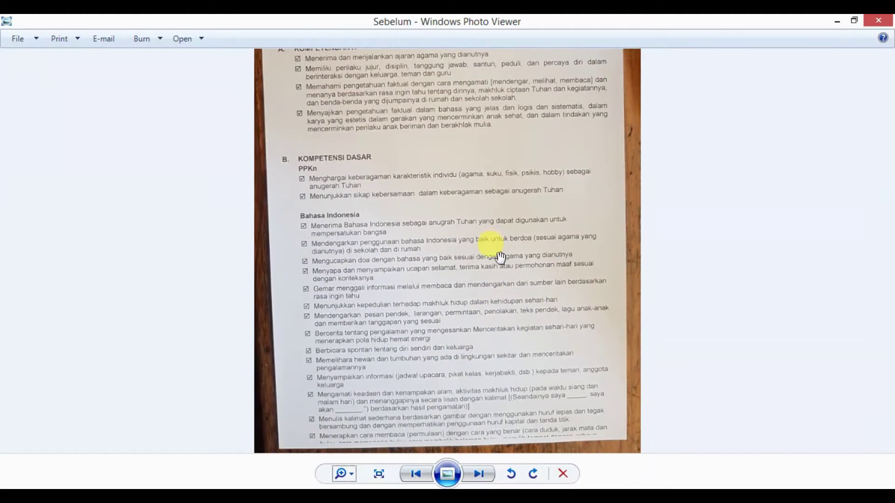
scroll(499, 307, down, 1)
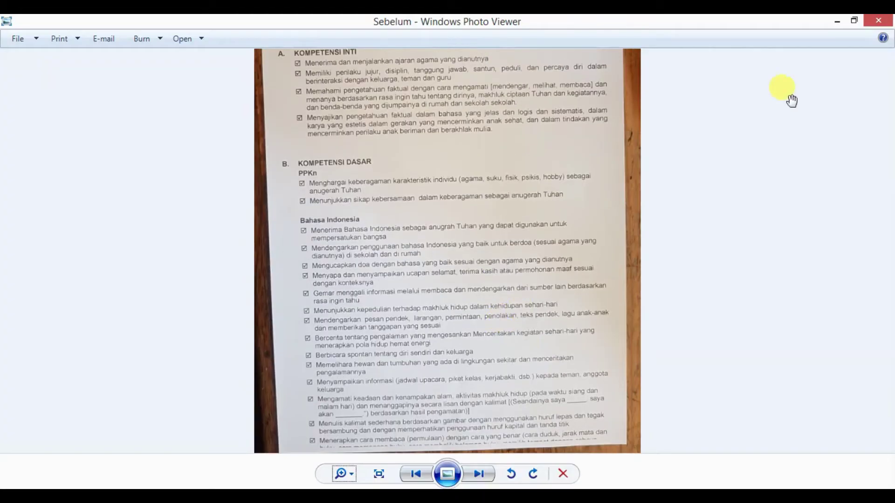
click(877, 20)
right_click(464, 227)
click(485, 260)
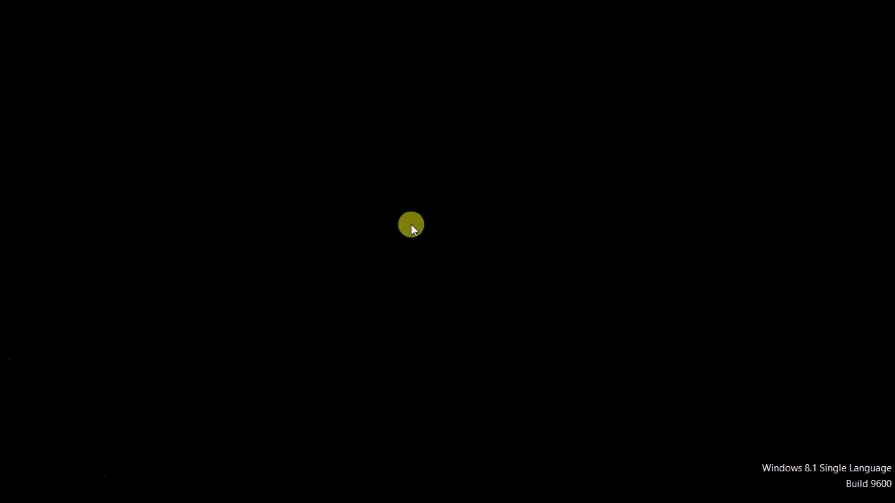
right_click(411, 224)
click(449, 263)
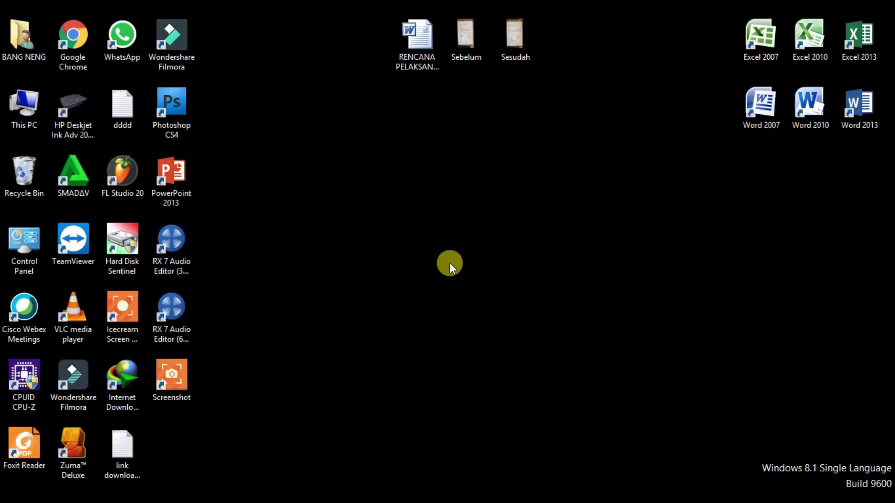
right_click(452, 232)
click(473, 269)
- Return to the RPP document and place the cursor above A. KOMPETENSI INTI on page 1
click(121, 435)
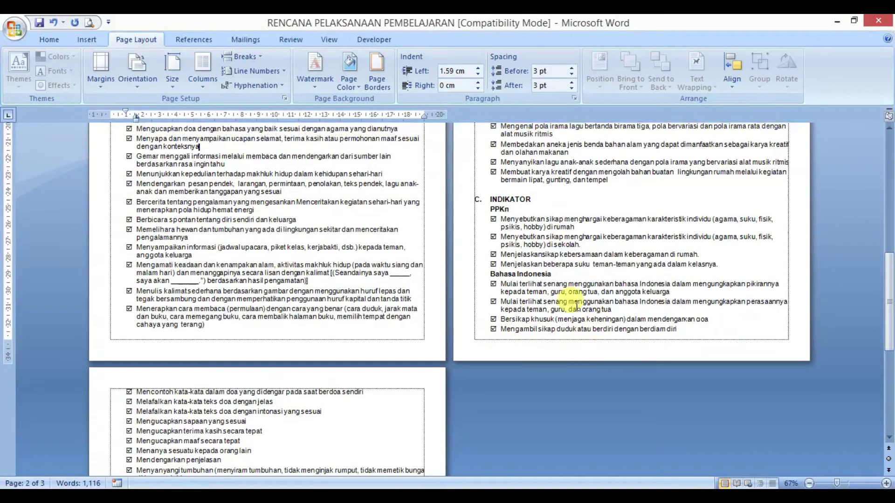
click(604, 329)
scroll(603, 323, up, 1)
drag(888, 312, 887, 218)
click(326, 296)
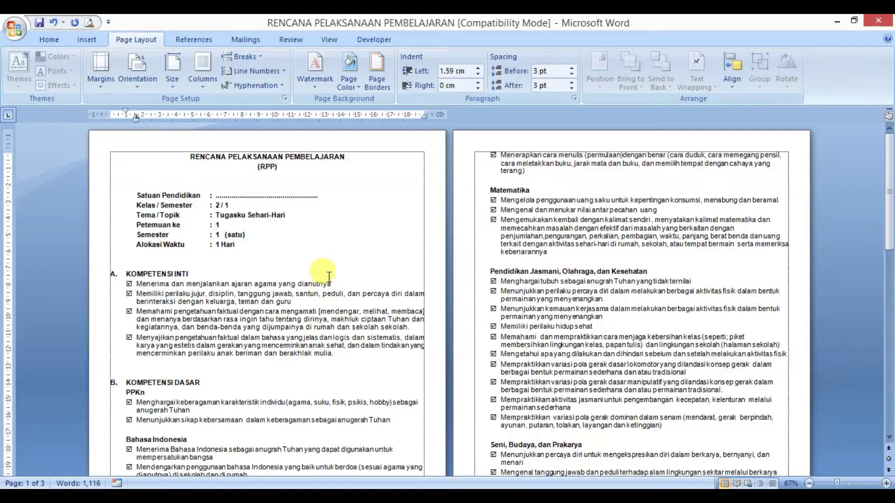
click(327, 264)
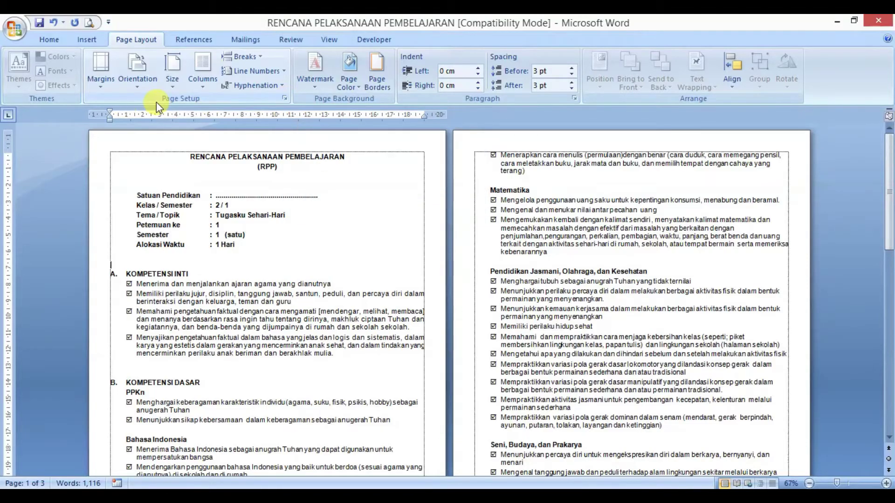
click(173, 70)
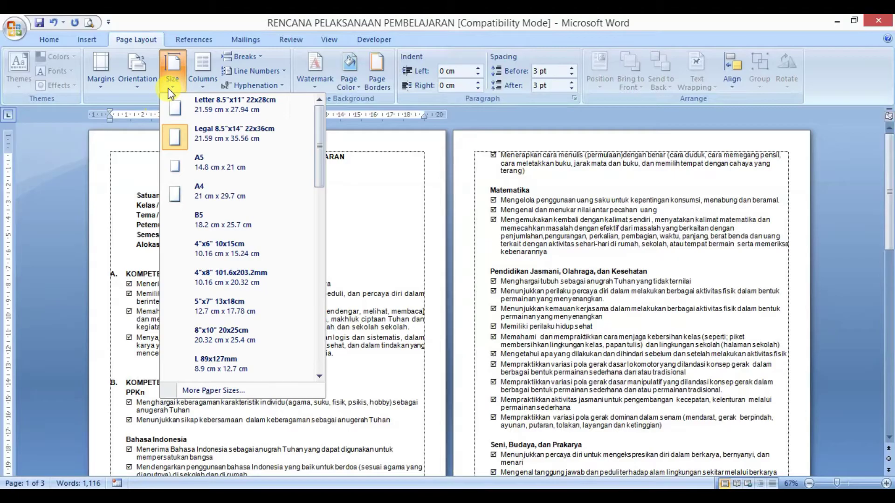
click(374, 155)
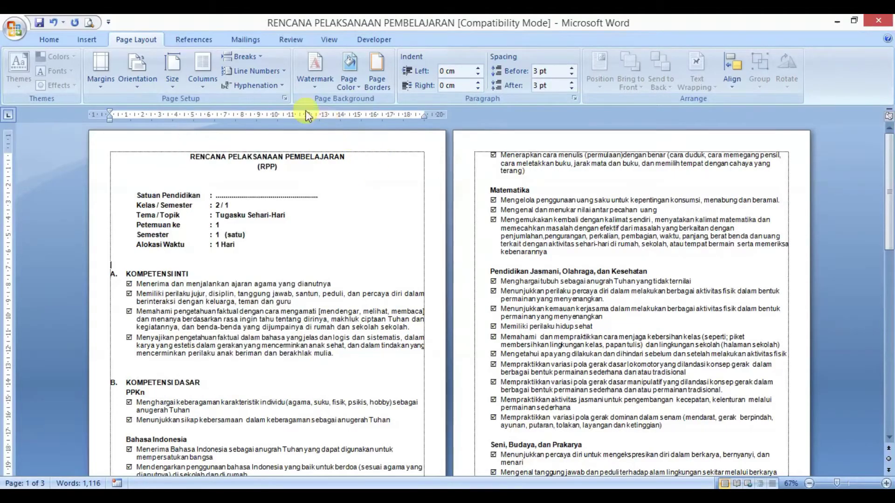
click(283, 99)
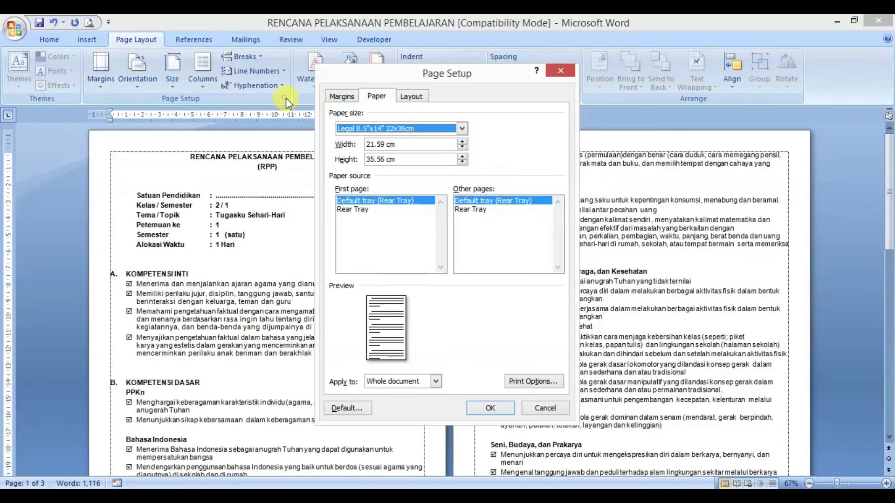
drag(445, 76, 474, 80)
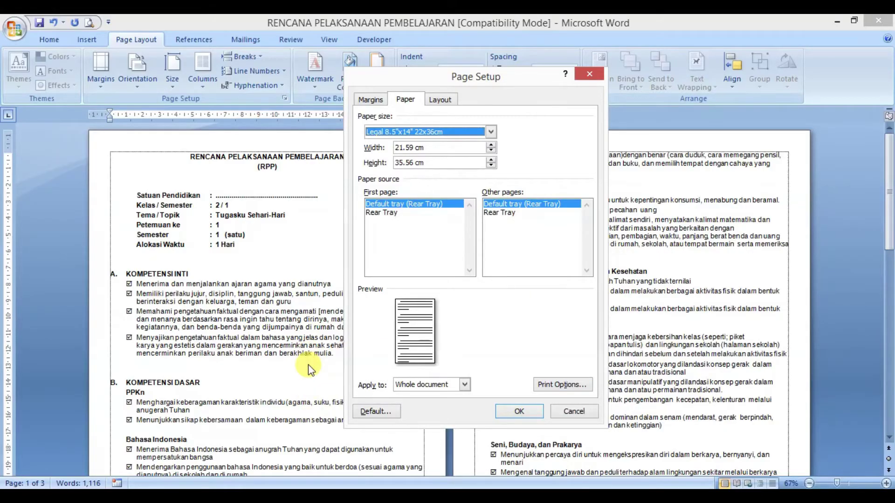
click(594, 74)
drag(888, 191, 888, 341)
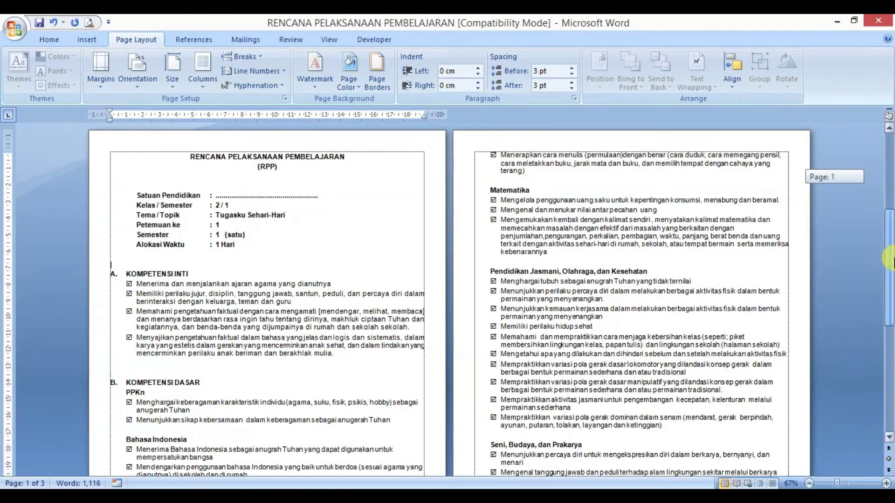
- In Page Setup's Paper tab, choose Legal and change the height from 35.56 to 33 cm
click(284, 98)
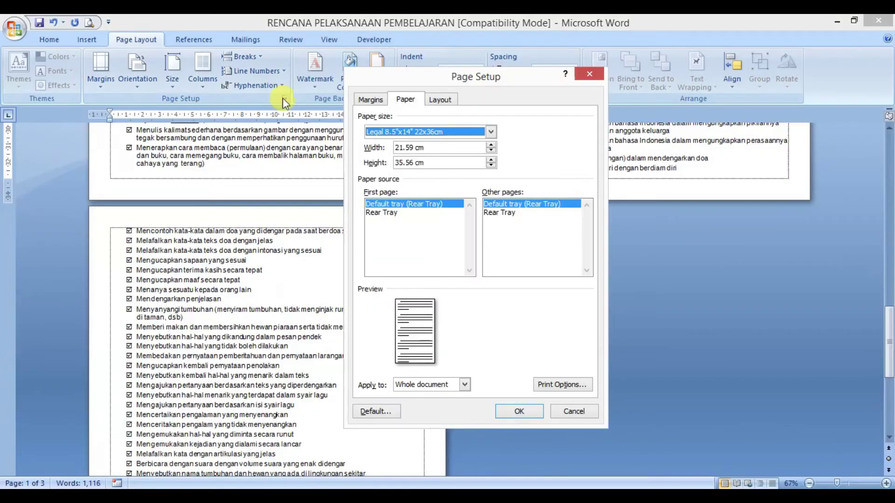
click(454, 133)
click(422, 153)
drag(425, 162, 395, 164)
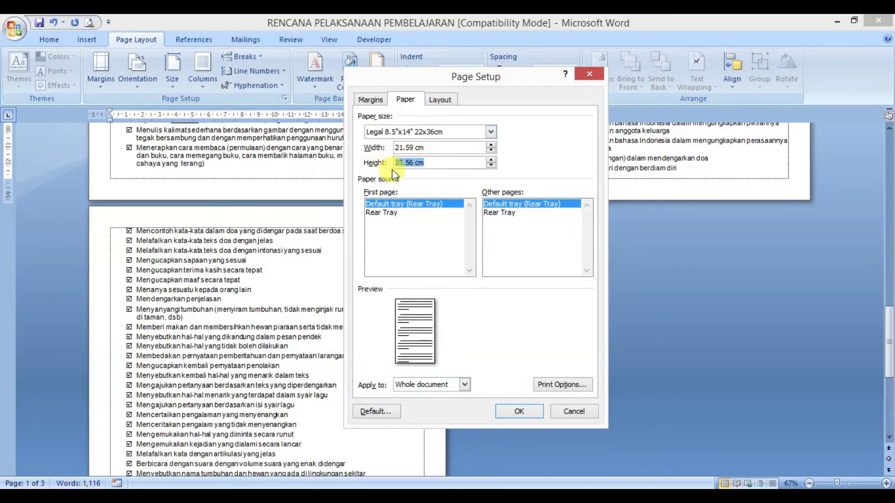
text(33)
click(519, 412)
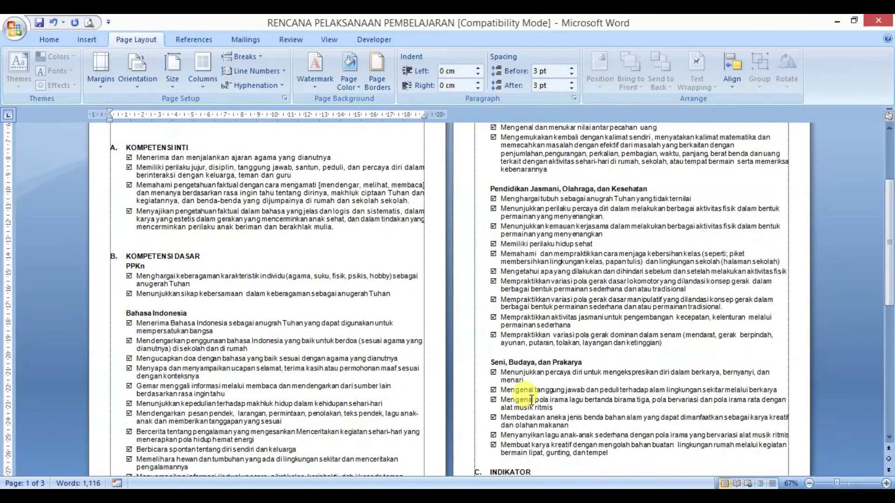
scroll(531, 400, up, 3)
scroll(489, 274, up, 2)
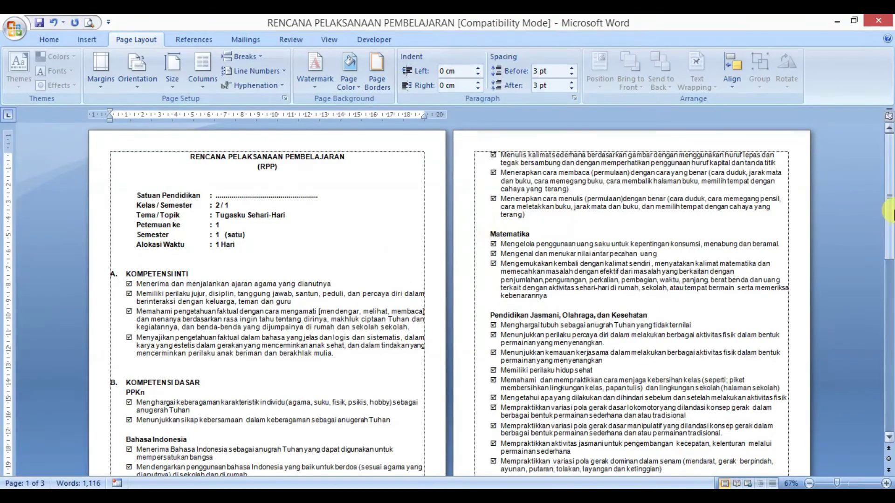
drag(889, 210, 889, 210)
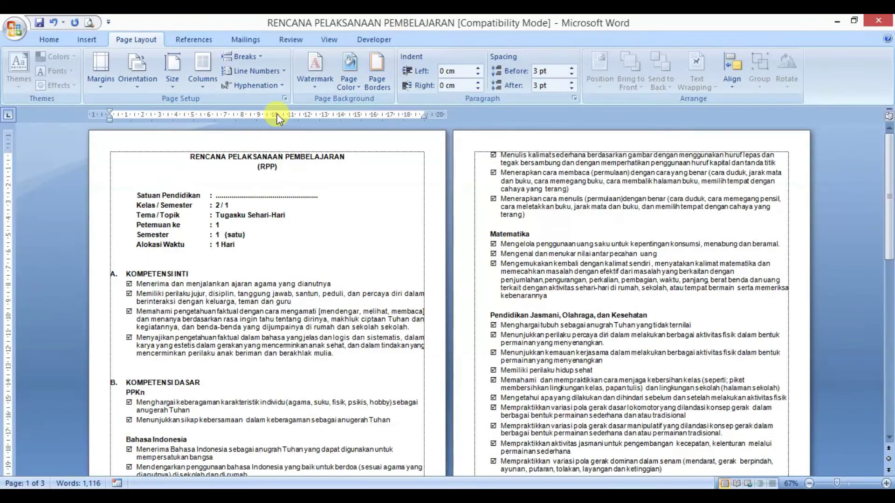
scroll(887, 196, down, 5)
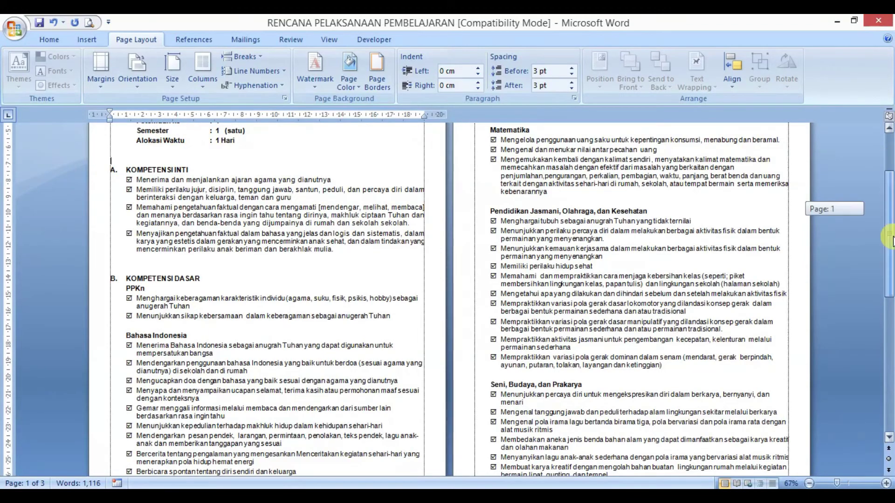
drag(888, 186, 888, 150)
click(888, 437)
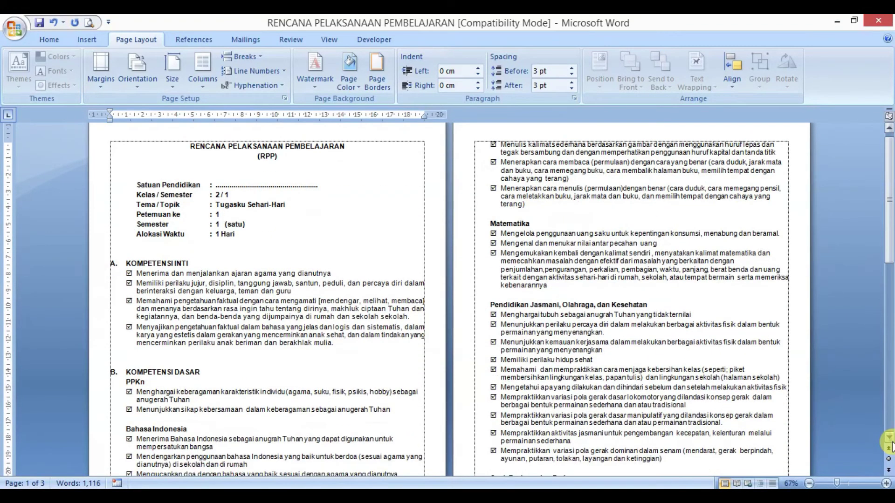
click(888, 438)
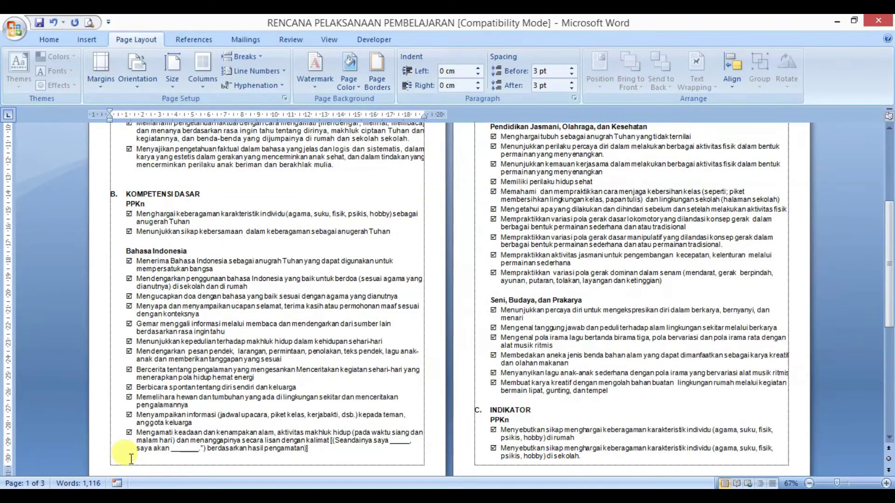
click(685, 273)
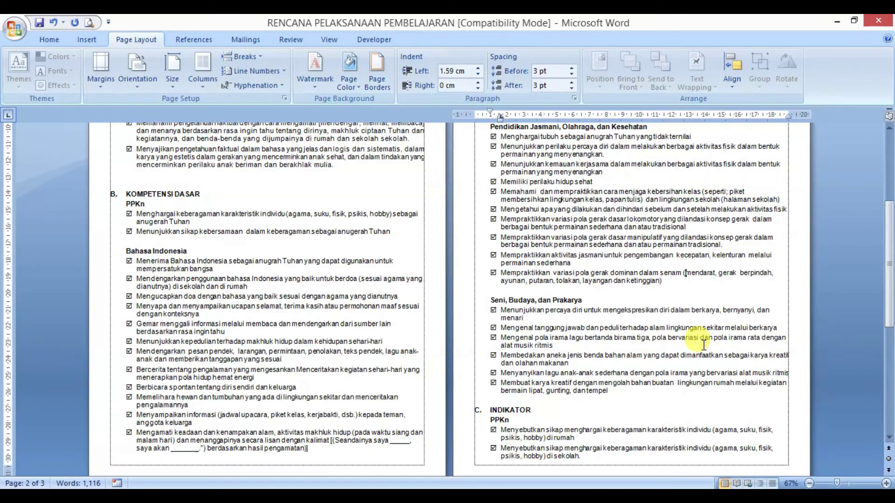
drag(889, 279, 889, 212)
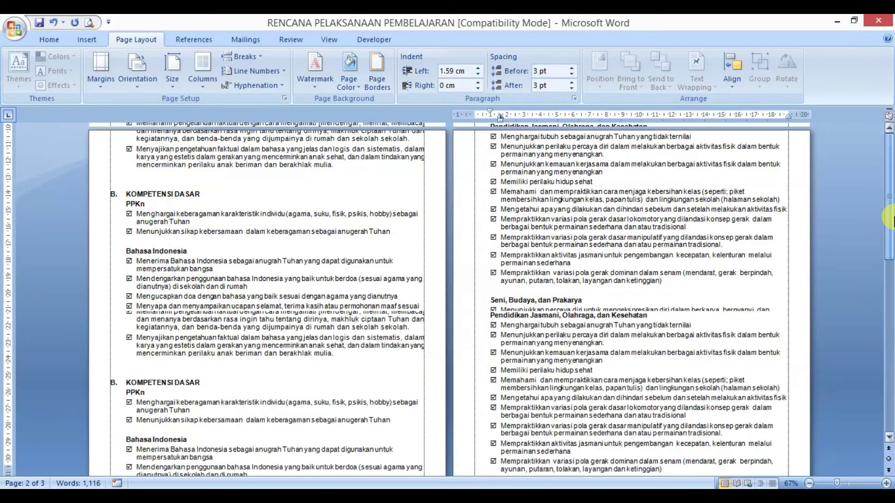
click(90, 22)
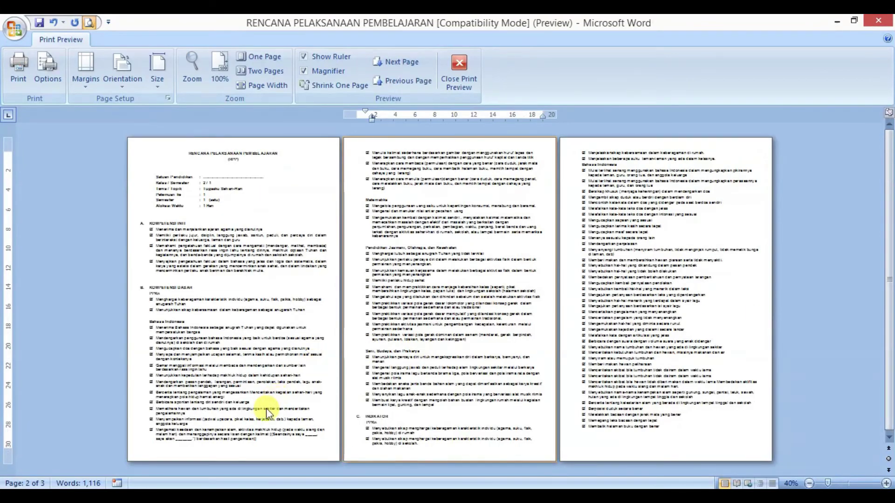
click(211, 416)
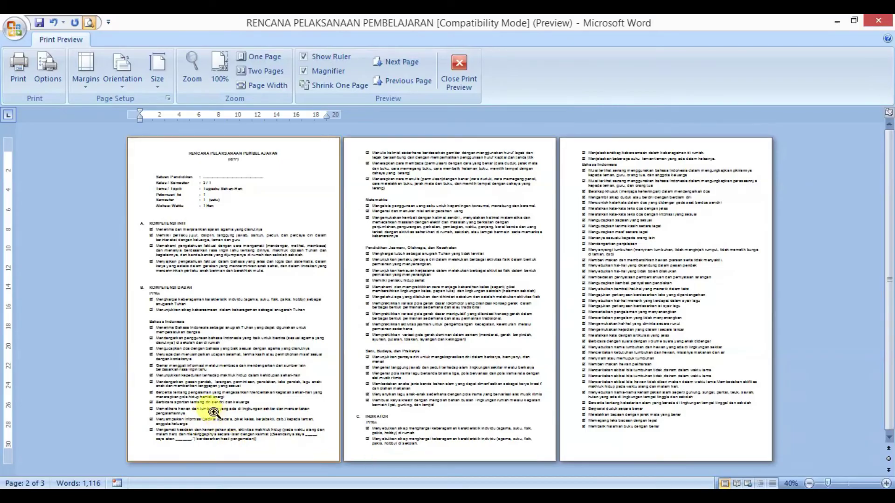
click(206, 427)
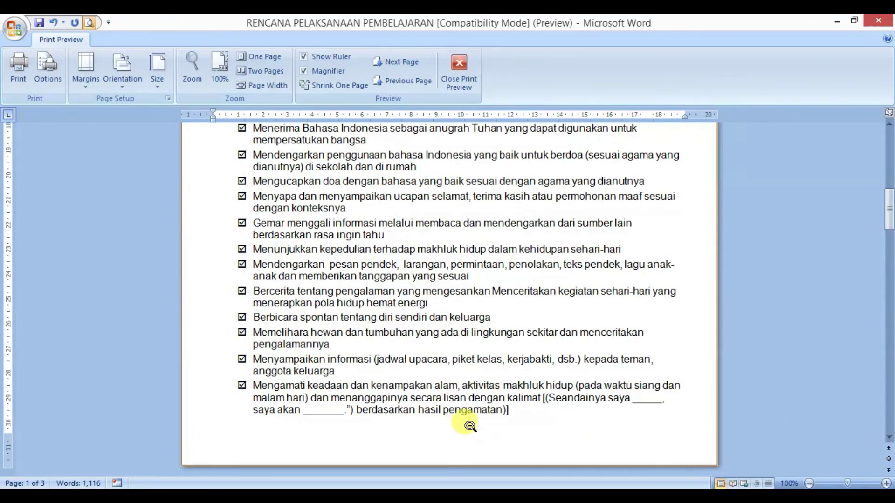
click(467, 424)
click(443, 400)
click(442, 399)
click(584, 396)
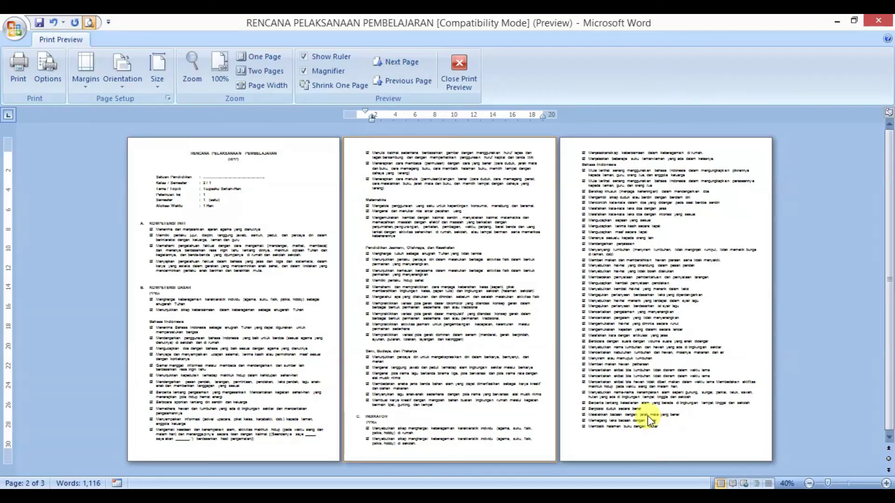
key(Escape)
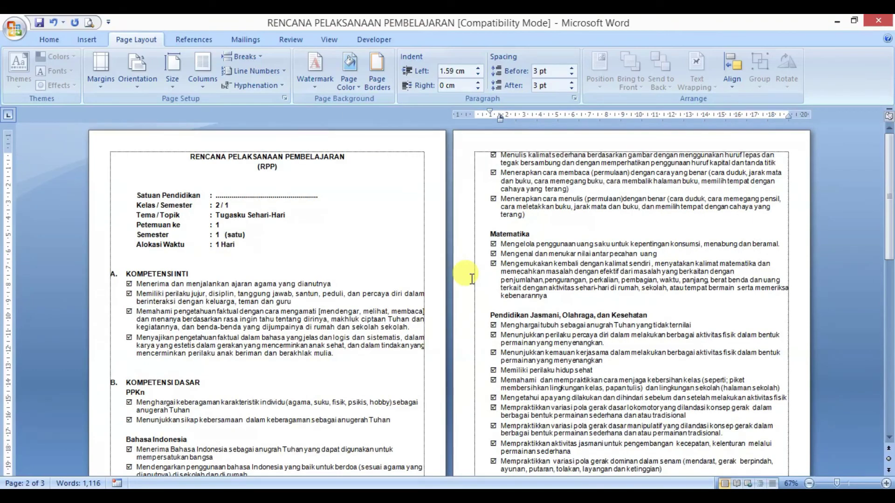
click(836, 21)
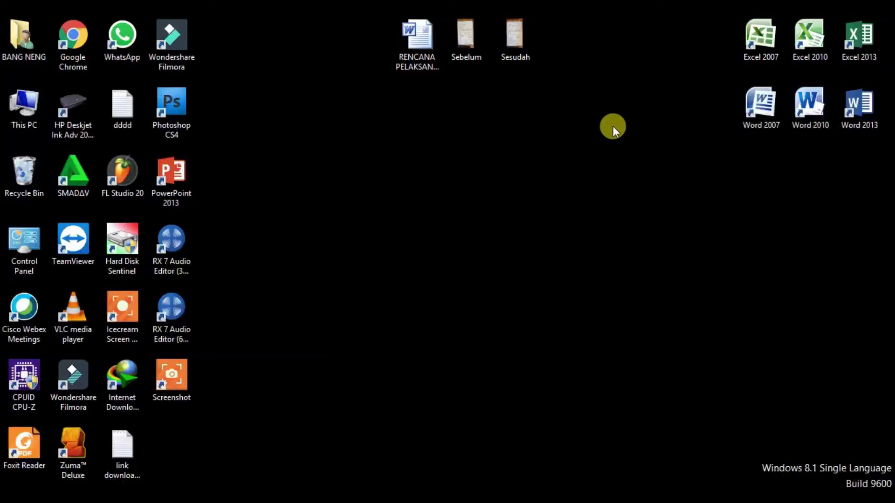
- Open the Sesudah photo, zoom and pan to the header and Bahasa Indonesia list, then minimize it
double_click(516, 46)
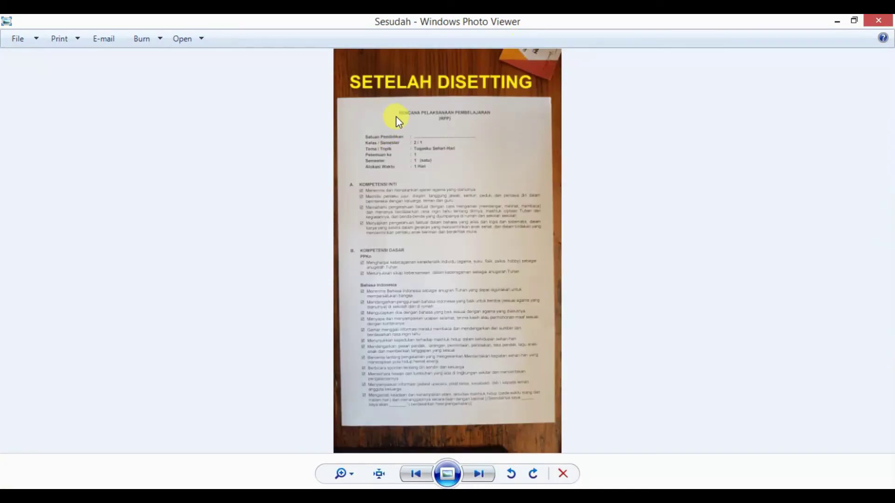
scroll(411, 102, up, 1)
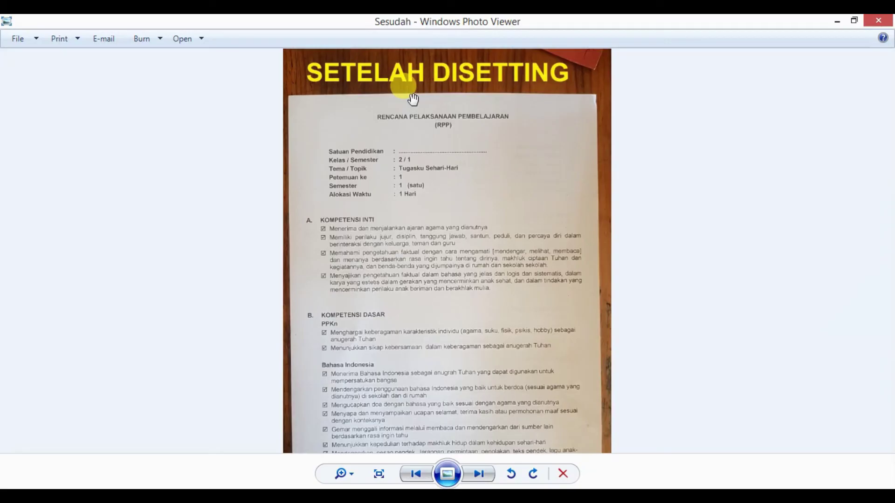
scroll(415, 108, down, 1)
scroll(414, 108, up, 1)
scroll(413, 110, up, 1)
drag(419, 99, 408, 132)
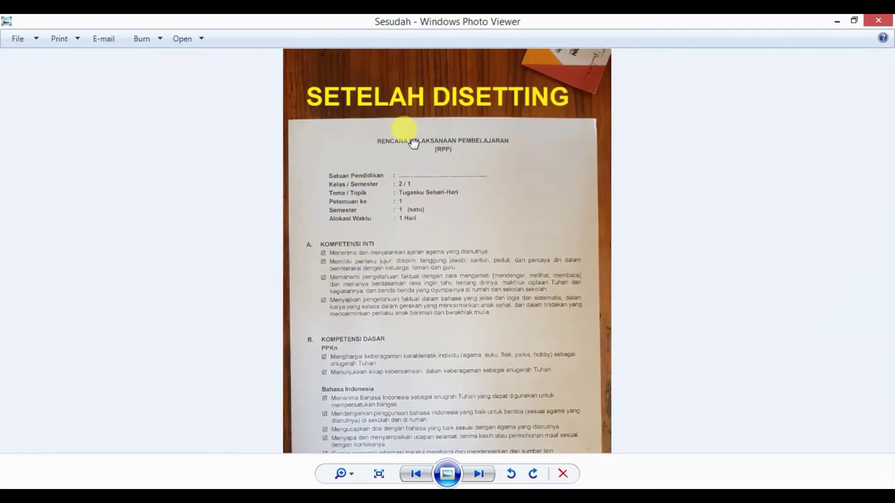
drag(450, 396, 483, 220)
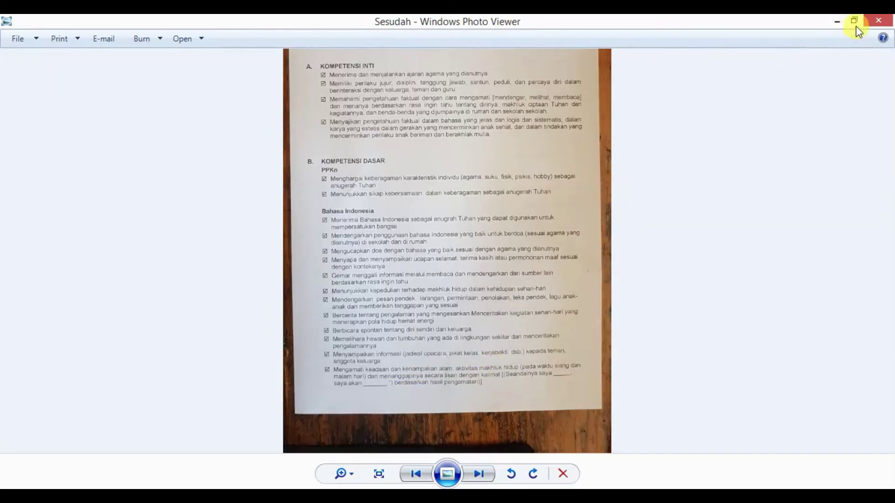
click(836, 21)
- Open the Sebelum photo twice to glance at it, minimizing the viewer each time
double_click(477, 60)
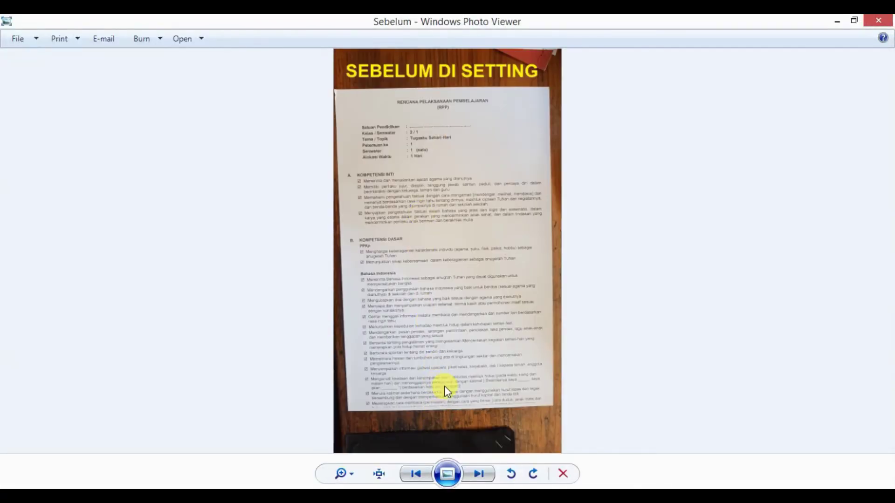
scroll(443, 406, up, 2)
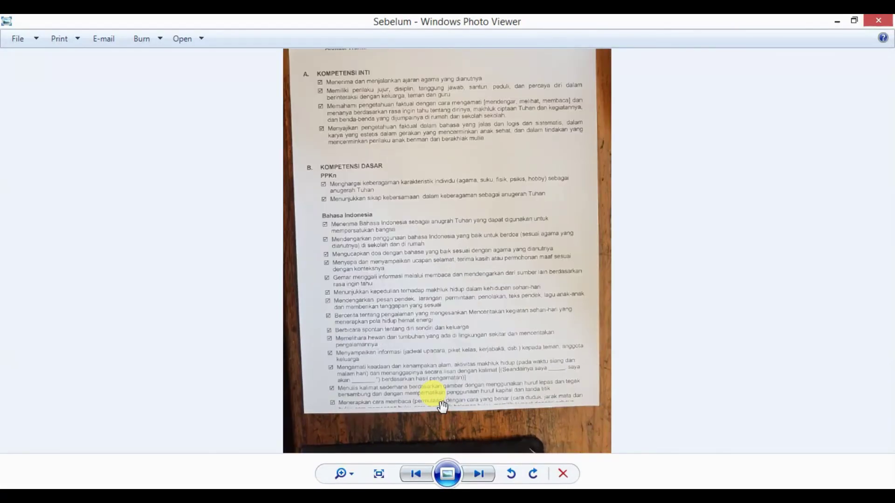
scroll(801, 82, down, 2)
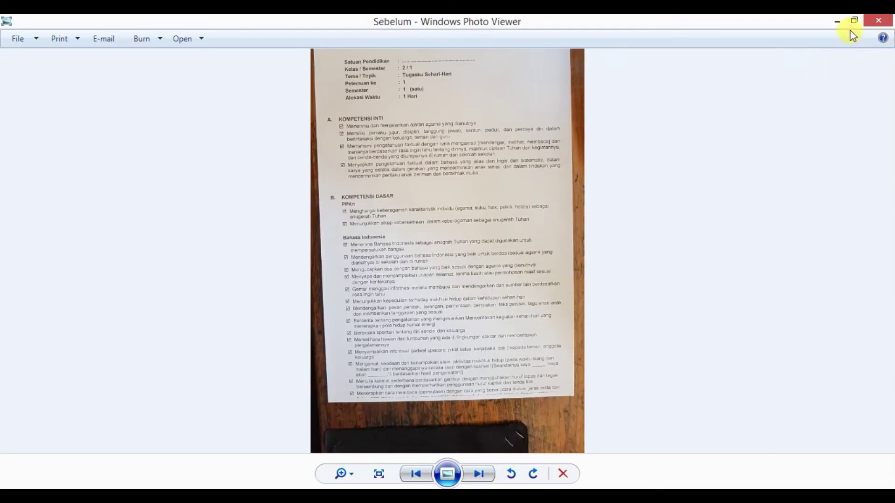
click(837, 21)
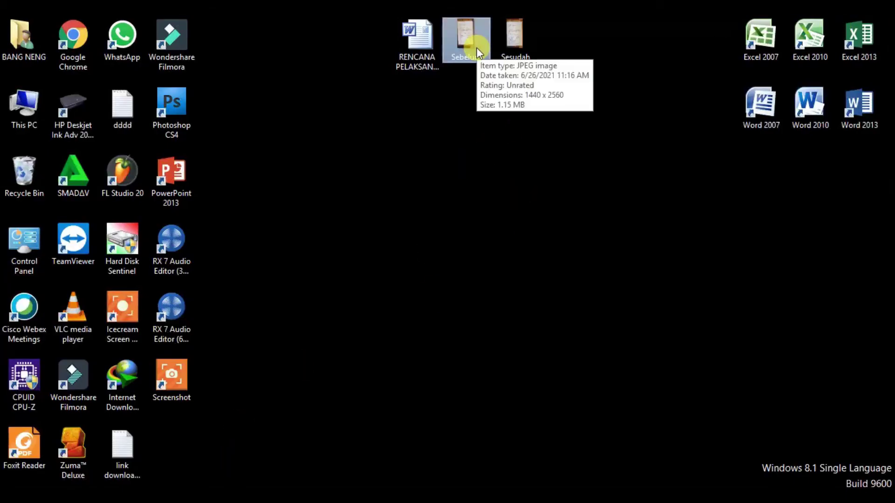
double_click(466, 39)
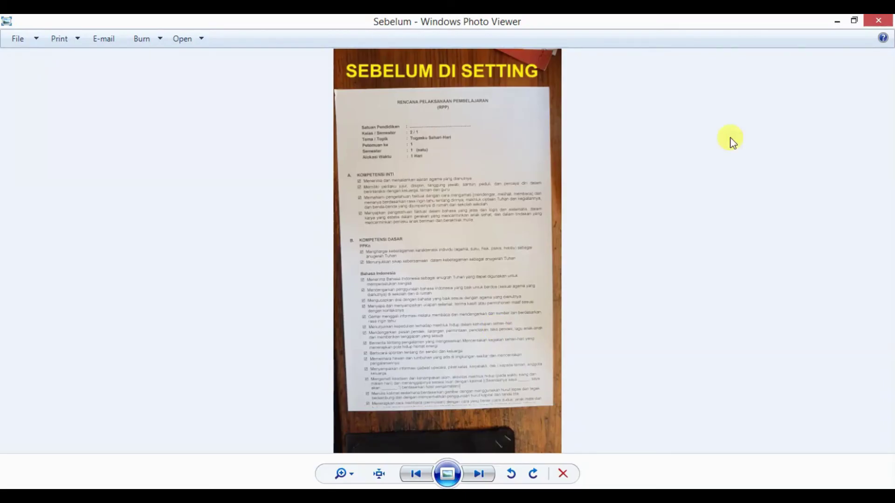
click(836, 21)
right_click(493, 245)
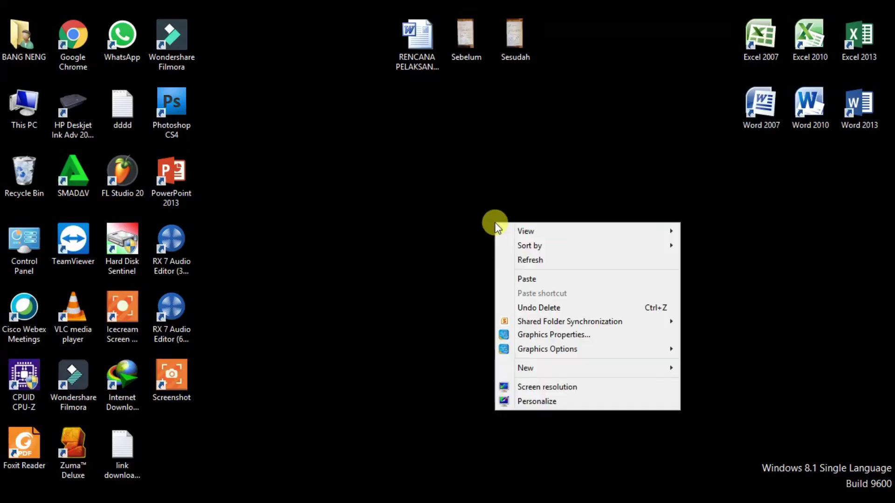
click(543, 265)
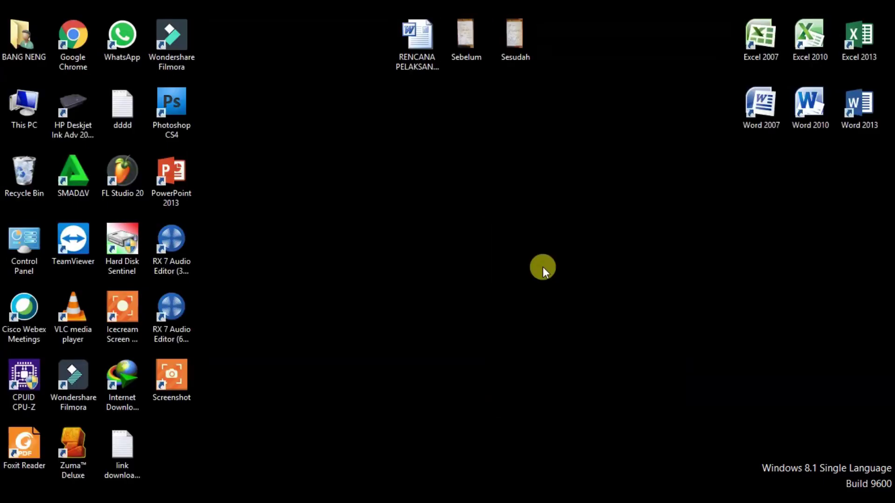